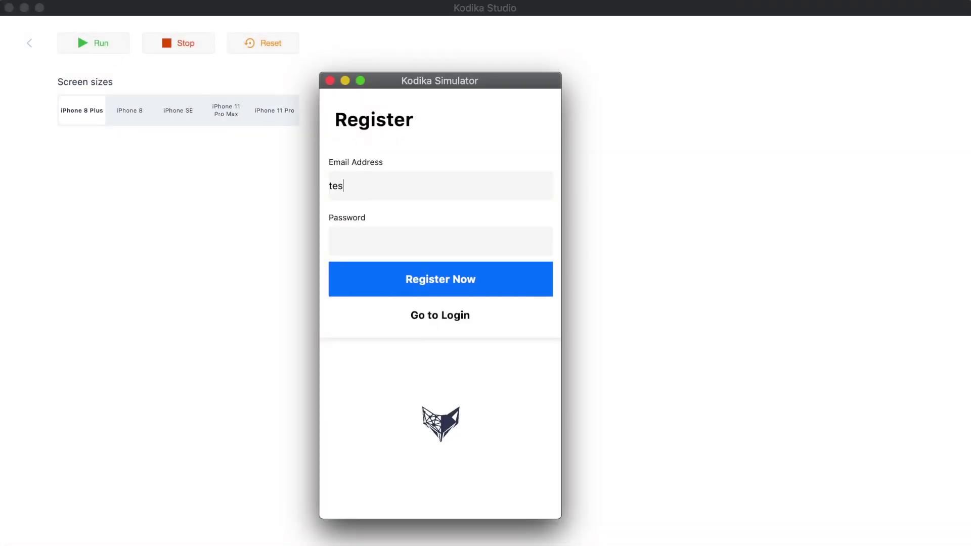
type("t@examp")
type("56")
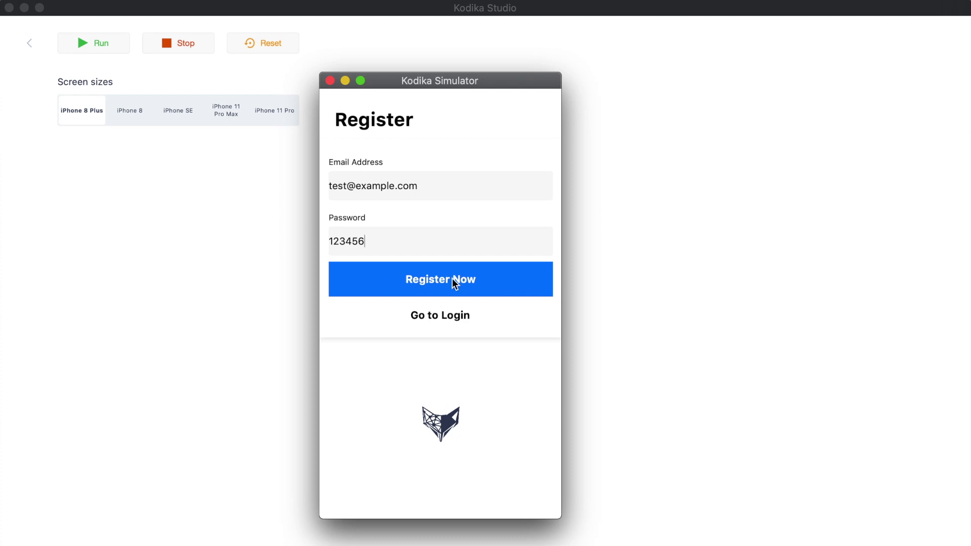
- Close the simulator and return to the project's screen list
left_click(190, 44)
left_click(41, 43)
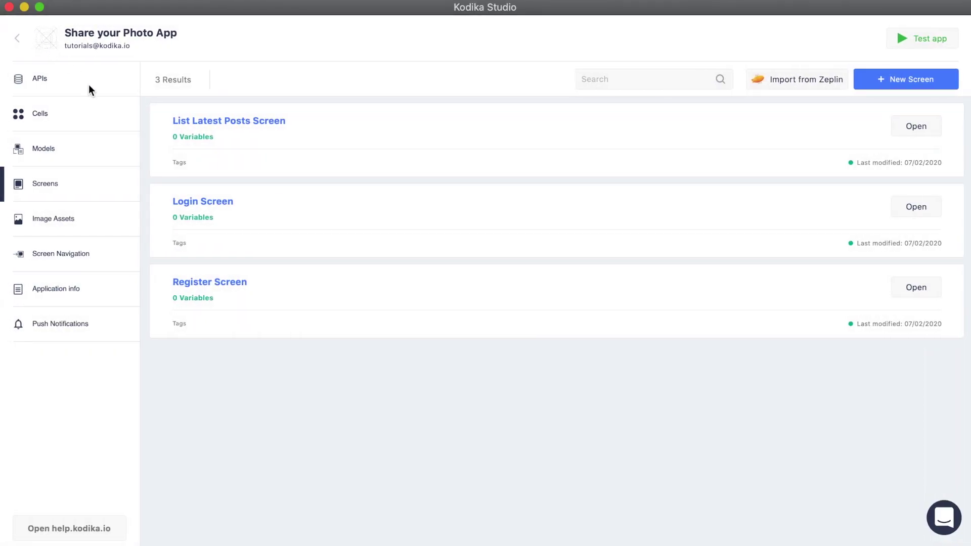
- Add a 400 'Registration Failed' response to the Firebase Auth Register User request
left_click(89, 83)
left_click(299, 140)
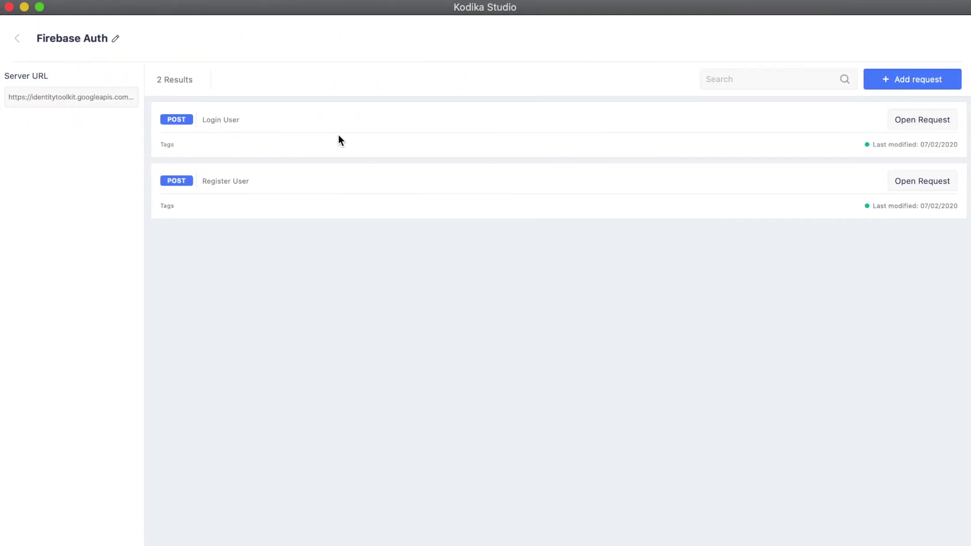
left_click(318, 183)
left_click(666, 86)
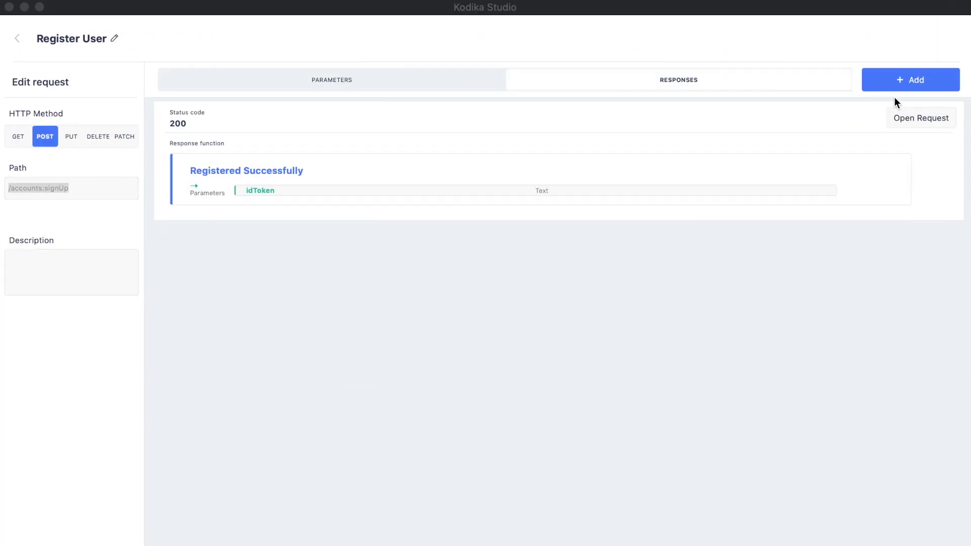
left_click(920, 79)
left_click(36, 94)
type("400")
key("Tab")
type("Registration Fail")
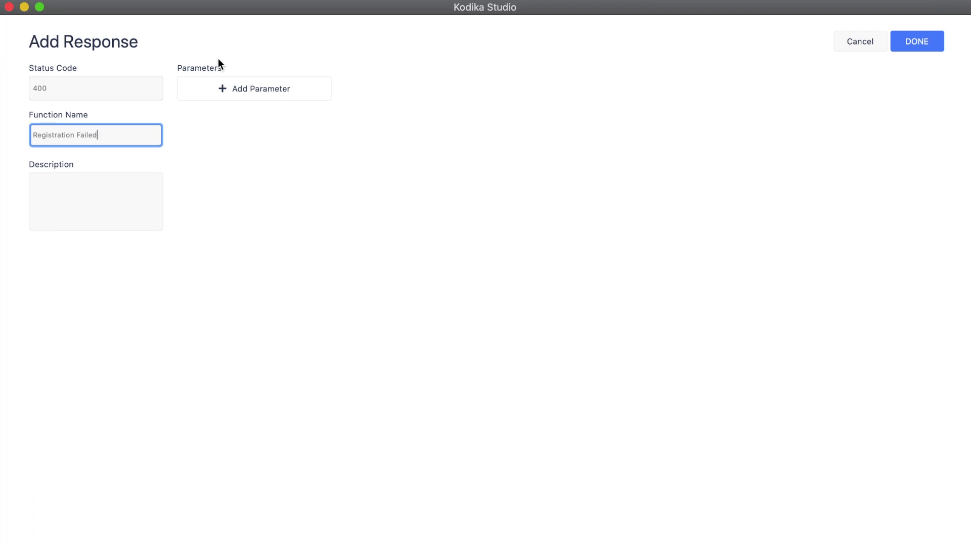
- Give the response an error.message Text parameter, save it, and return to the requests
left_click(249, 90)
left_click(351, 235)
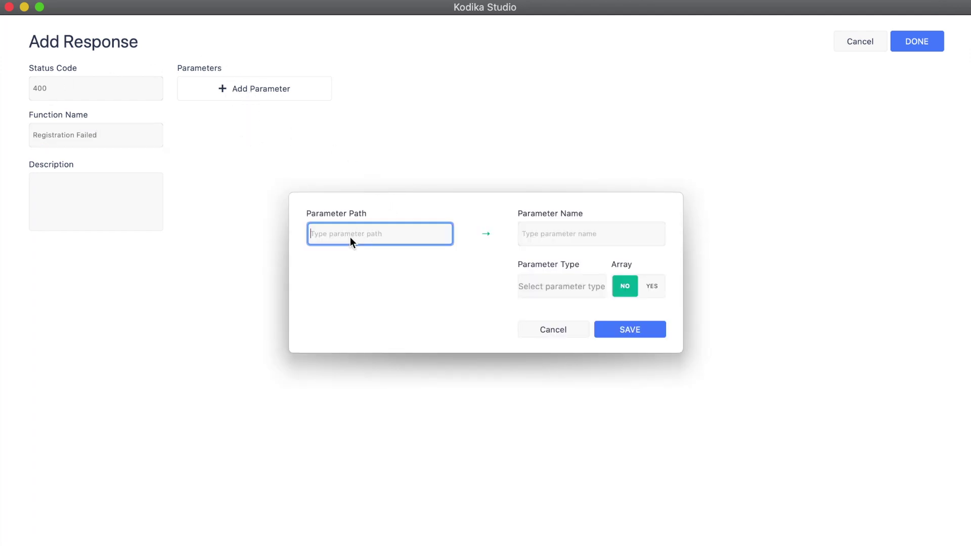
type("error.message")
left_click(560, 235)
type("error m")
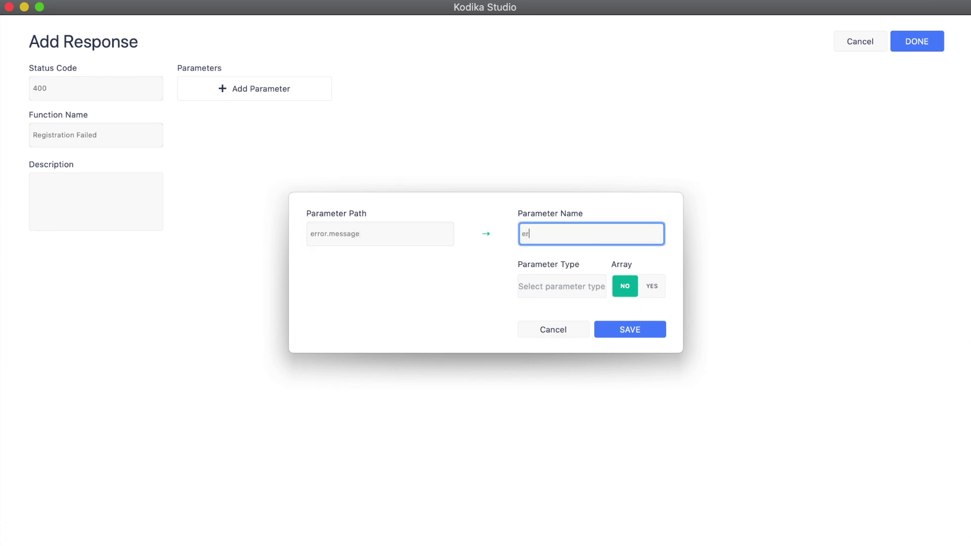
type("essage")
left_click(569, 285)
left_click(701, 147)
type("text")
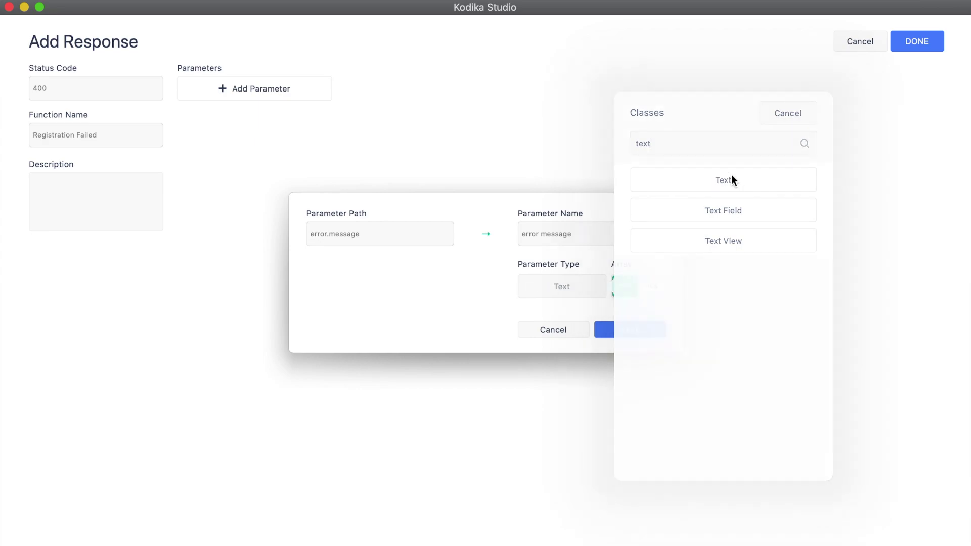
left_click(731, 177)
left_click(627, 331)
left_click(911, 43)
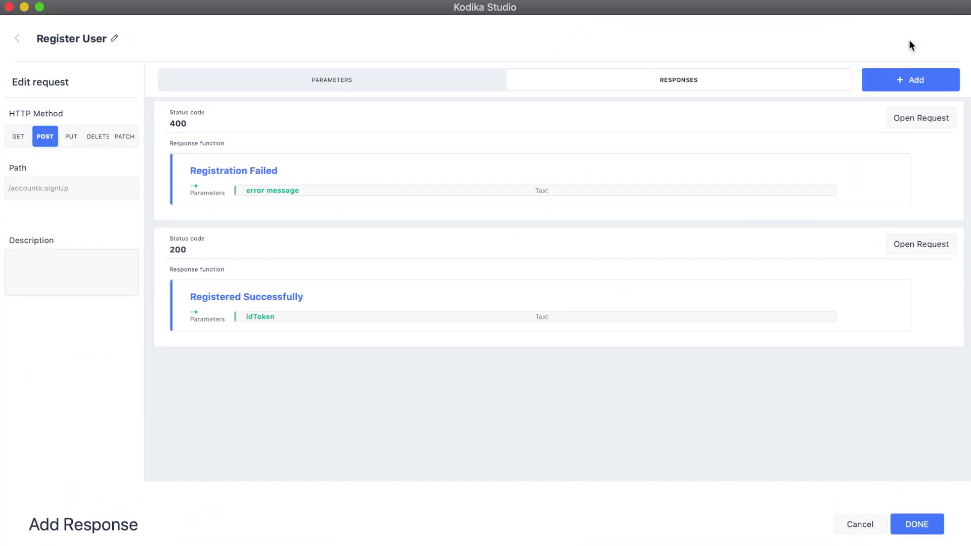
left_click(18, 38)
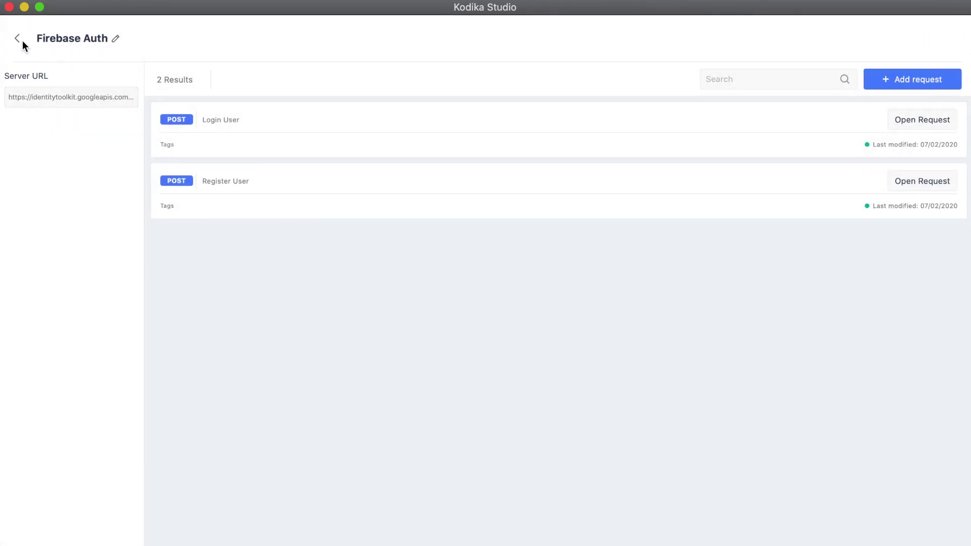
- Open the Register Screen's Register User Datasource for editing
left_click(19, 39)
left_click(61, 183)
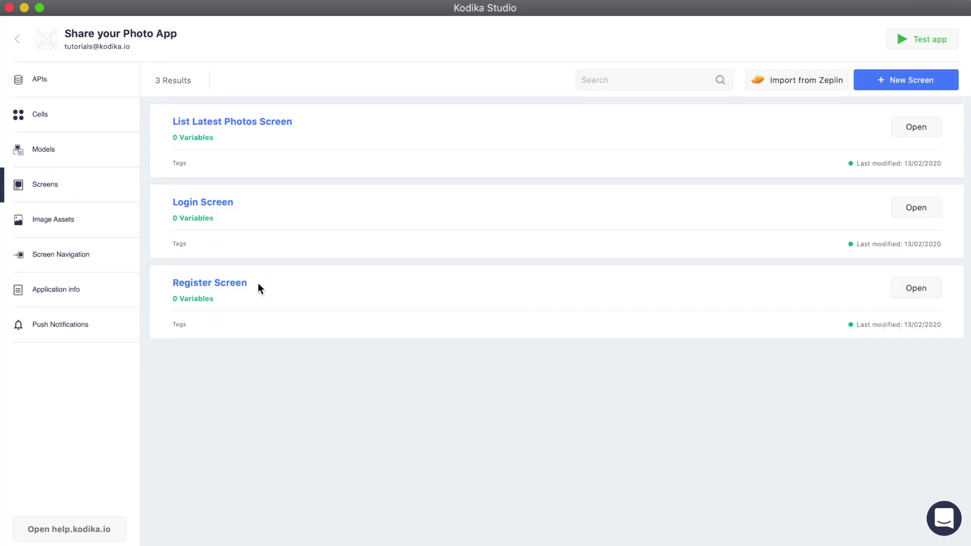
left_click(258, 285)
left_click(668, 40)
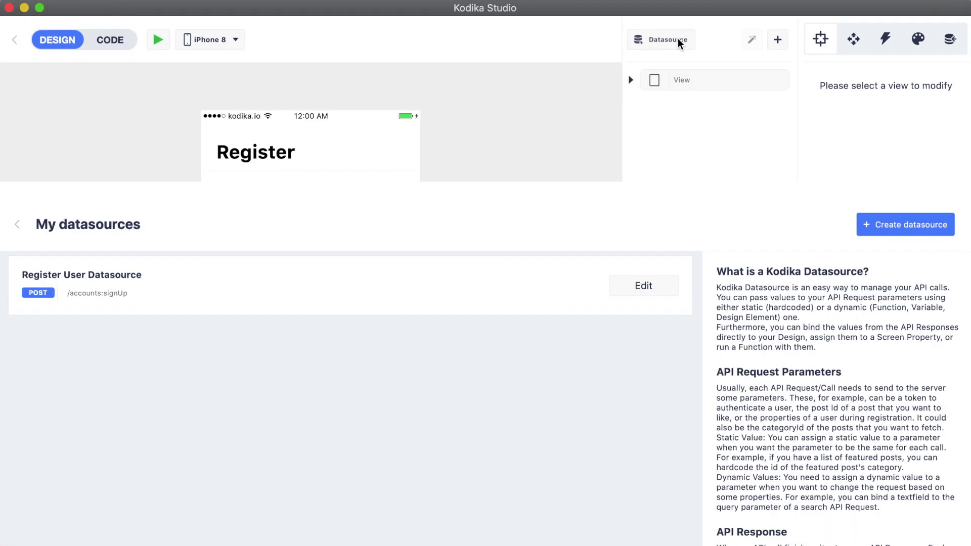
left_click(171, 95)
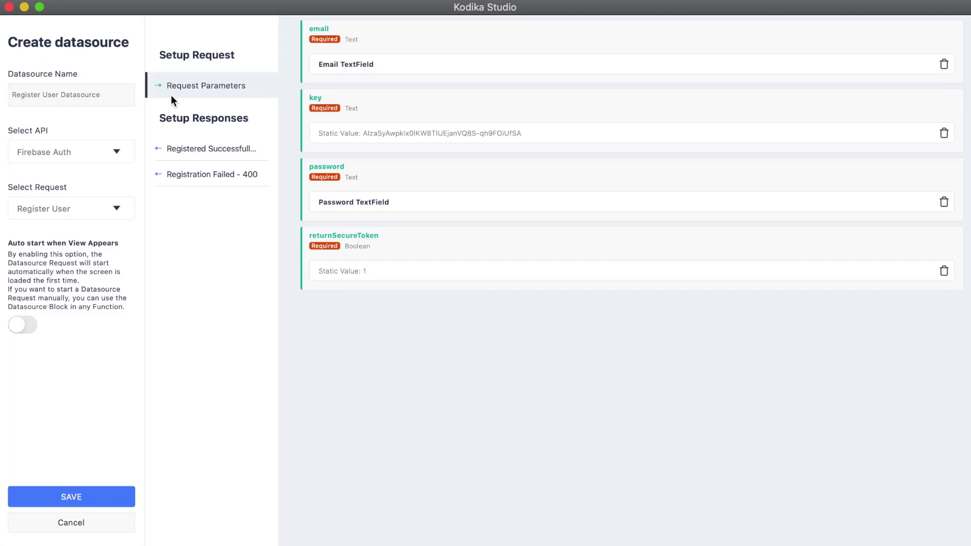
- Route the Registration Failed - 400 error message to a new function
left_click(217, 176)
left_click(945, 35)
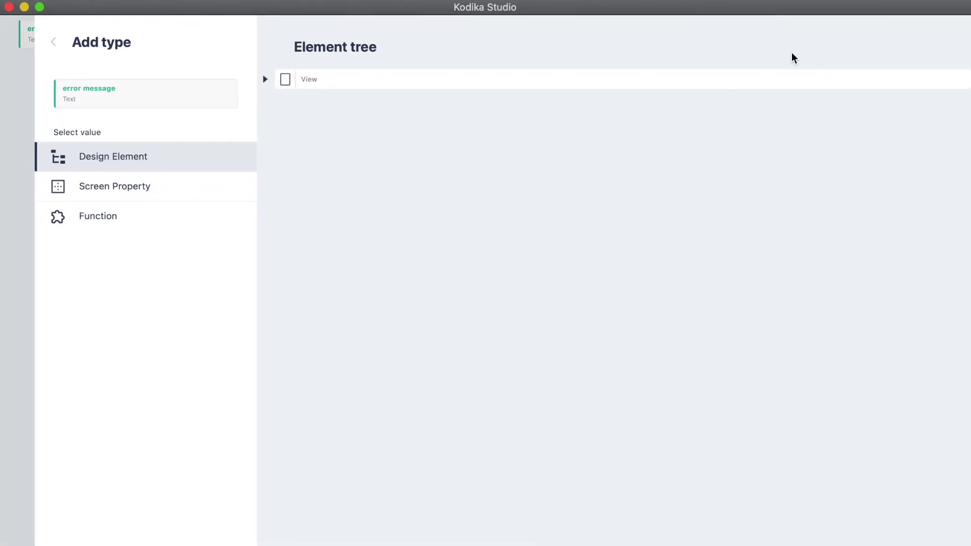
left_click(75, 214)
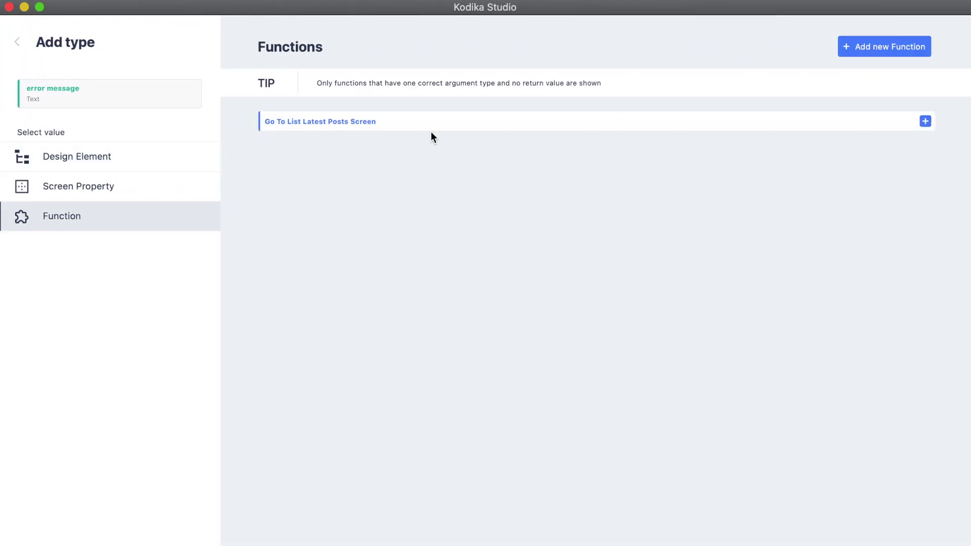
left_click(893, 47)
type("Show Error Register Alert")
- Create Show Error Register Alert with a one-action alert block and a text title
left_click(893, 177)
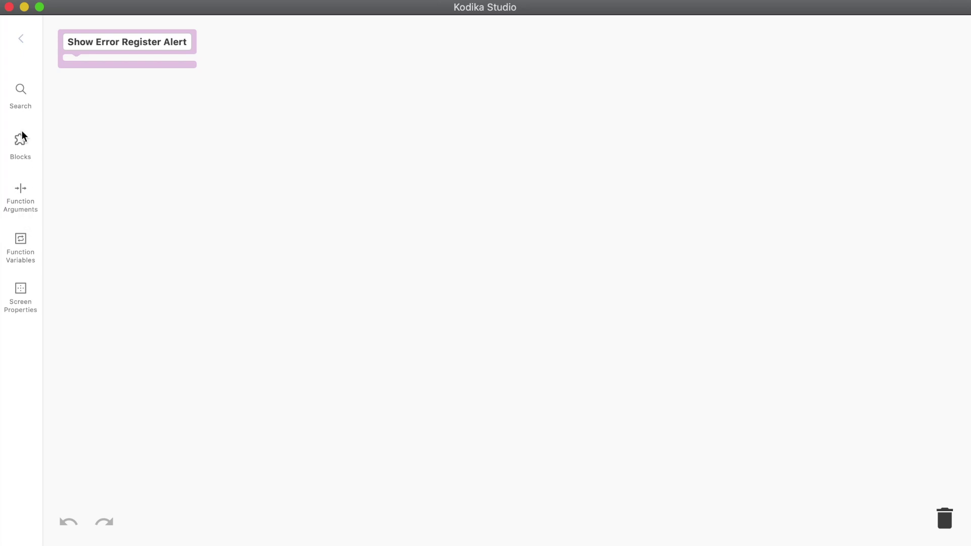
left_click(21, 140)
left_click(51, 365)
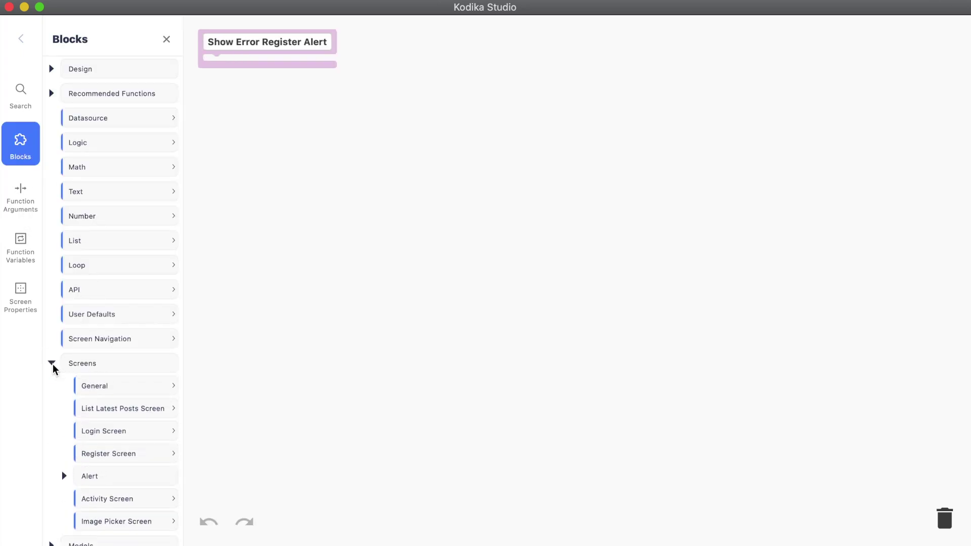
left_click(64, 487)
scroll(119, 460, "down", 1)
scroll(121, 452, "down", 1)
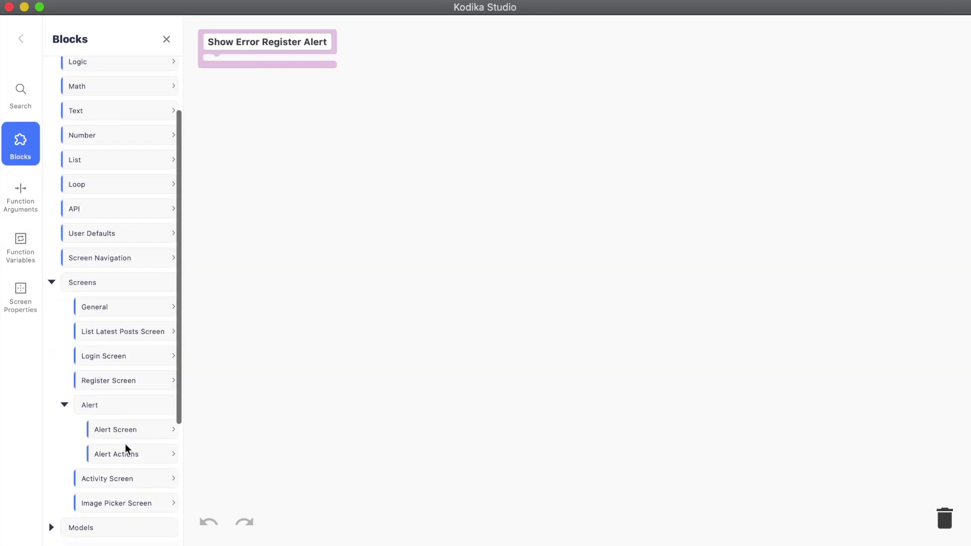
left_click(127, 433)
mouse_move(230, 240)
left_mouse_down()
mouse_move(435, 179)
mouse_move(256, 119)
left_mouse_up()
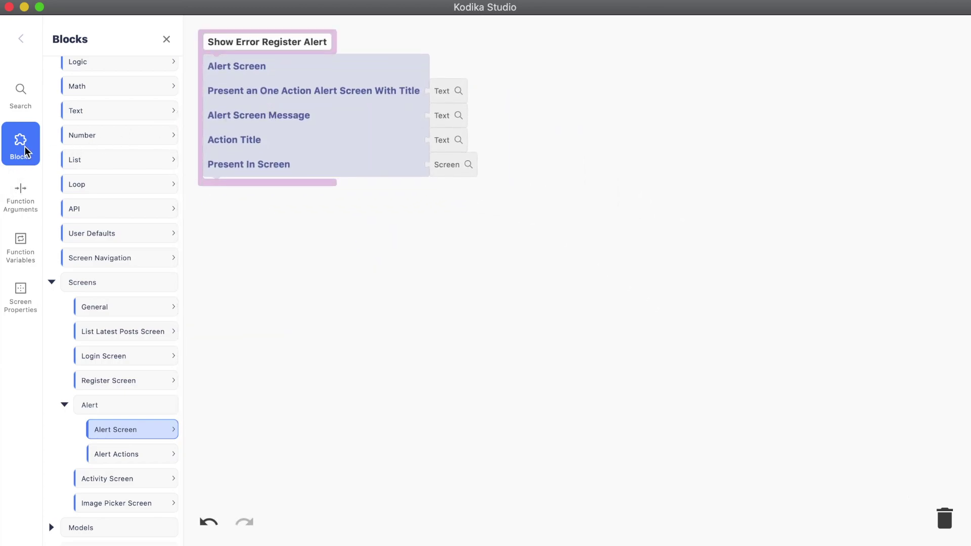
left_click(88, 116)
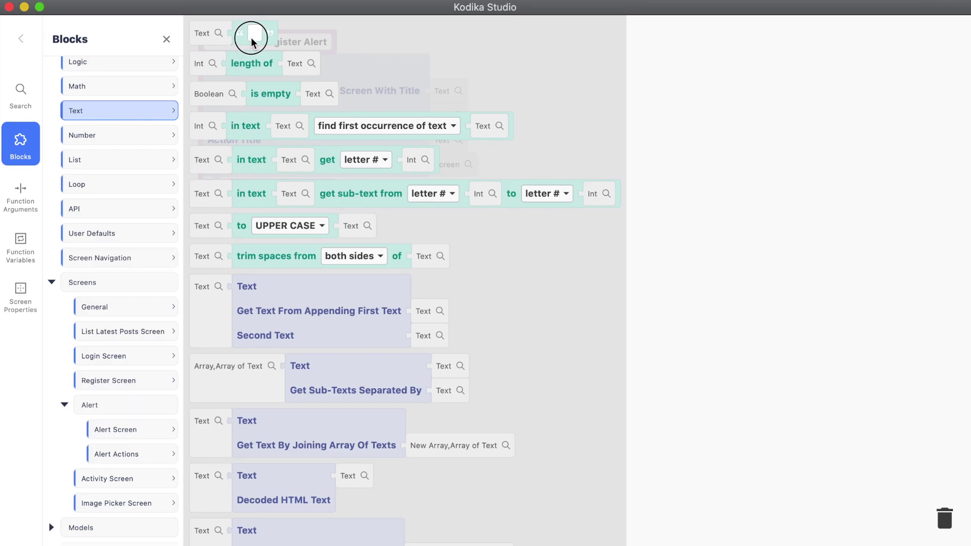
left_click_drag(245, 35, 468, 96)
- Title the alert 'Registration Failed' and use the text argument as its message
left_click(468, 97)
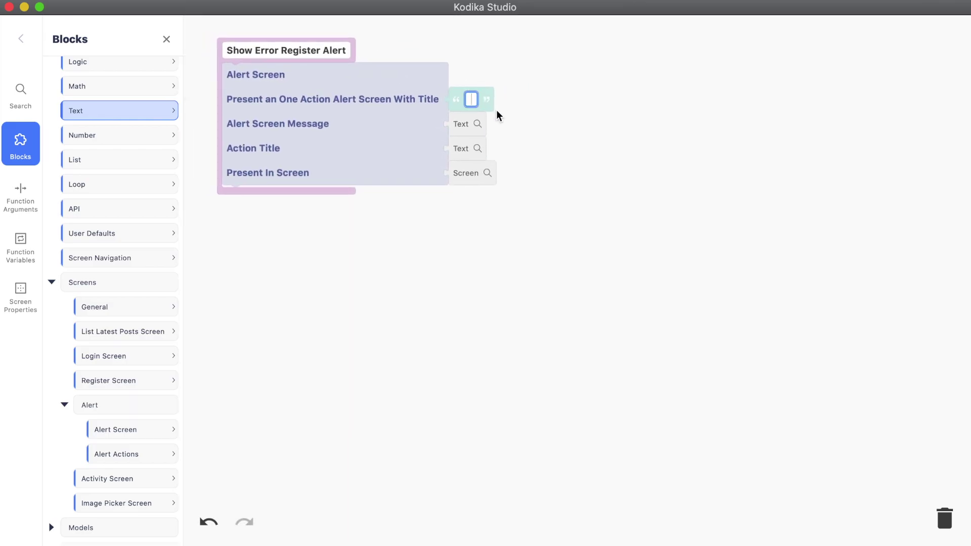
type("Registration Failed!")
key("BackSpace")
left_click(21, 196)
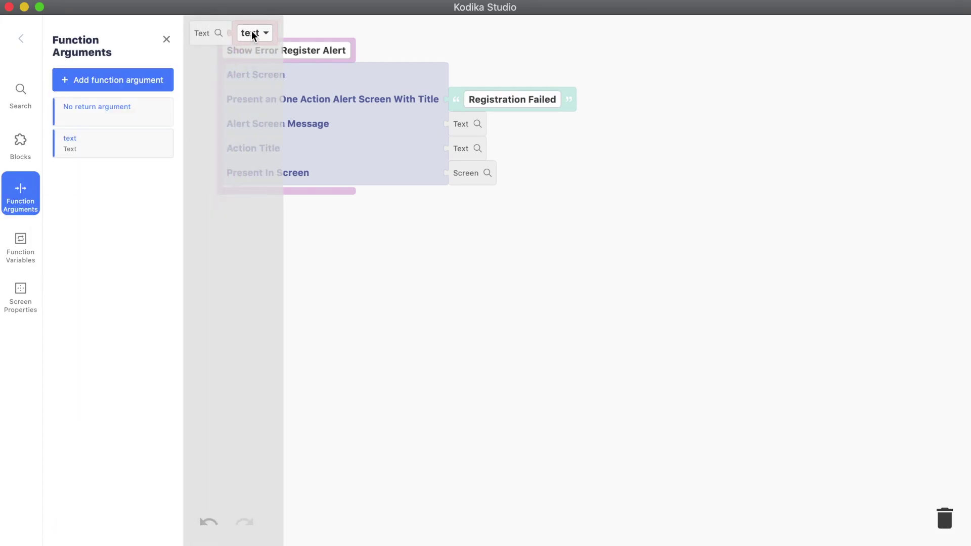
left_click_drag(252, 34, 459, 121)
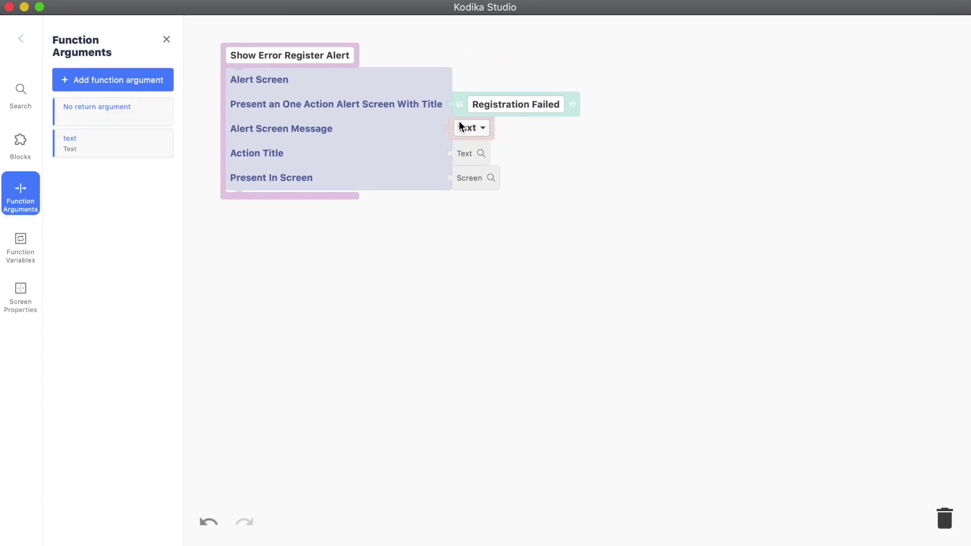
- Set the action title to 'OK' and present the alert on the current screen
left_click(20, 144)
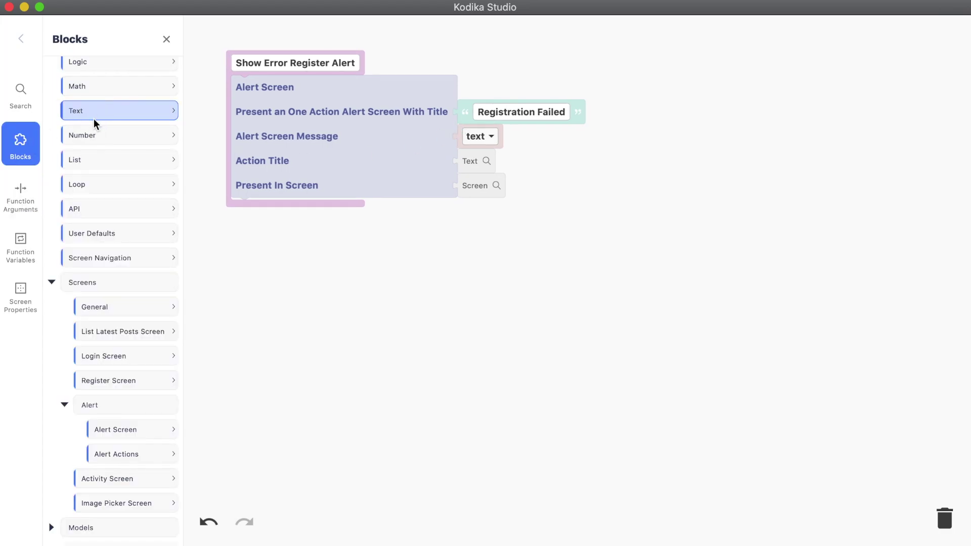
left_click(104, 110)
left_click_drag(253, 46, 482, 158)
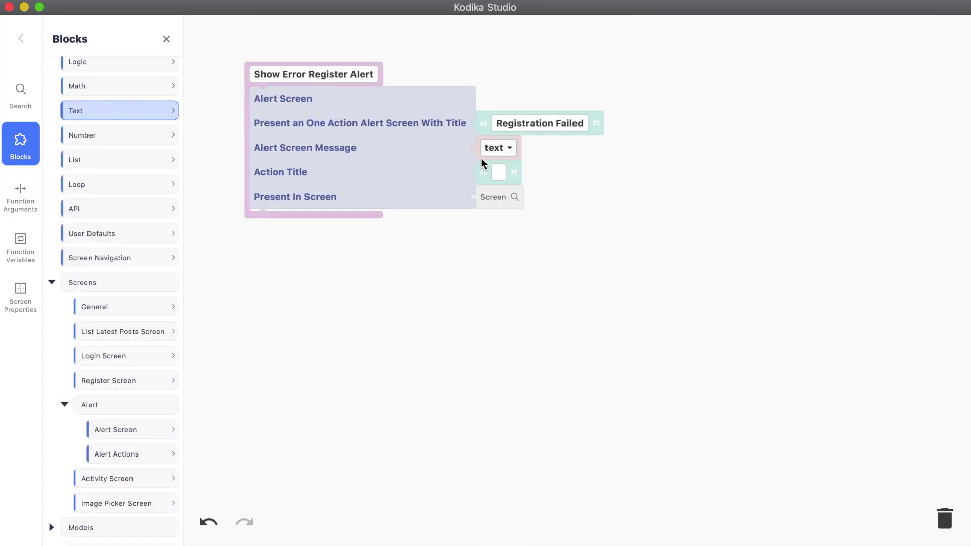
left_click(499, 172)
type("OK")
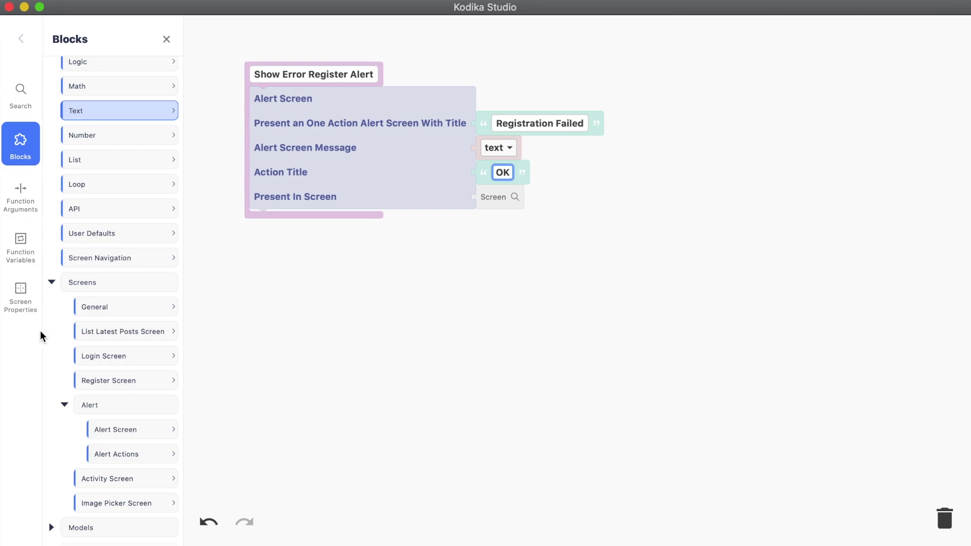
left_click(21, 296)
left_click_drag(340, 33, 506, 198)
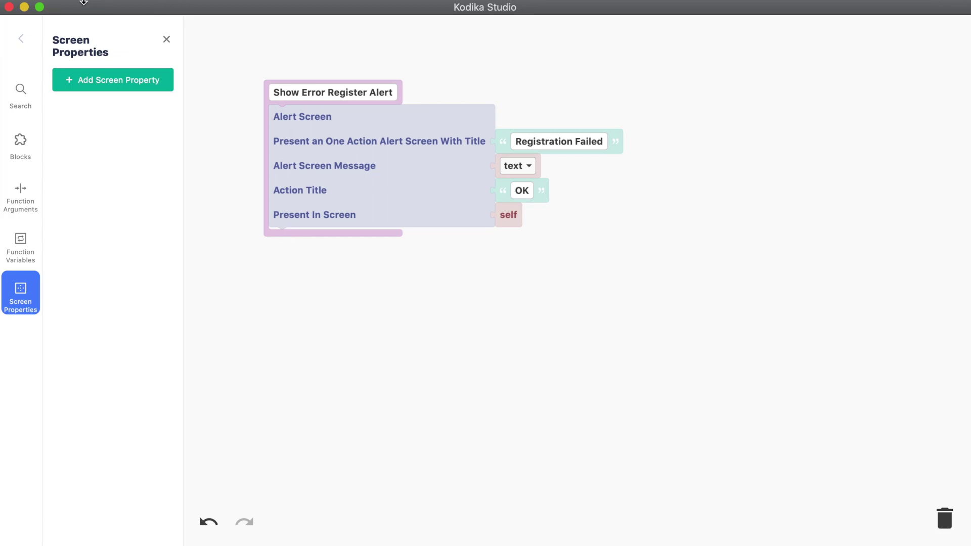
- Attach the function to the 400 error message, save the datasource, and run the app
left_click(21, 39)
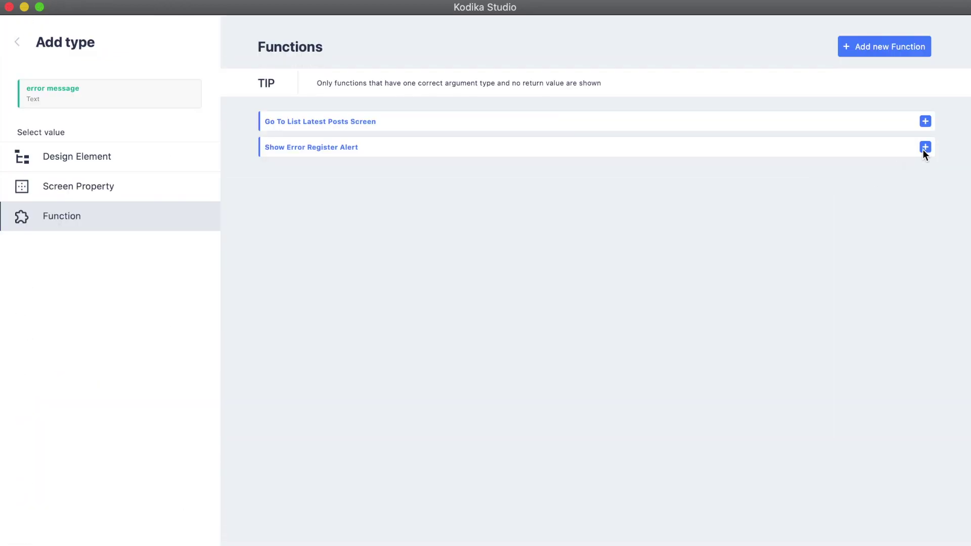
left_click(925, 147)
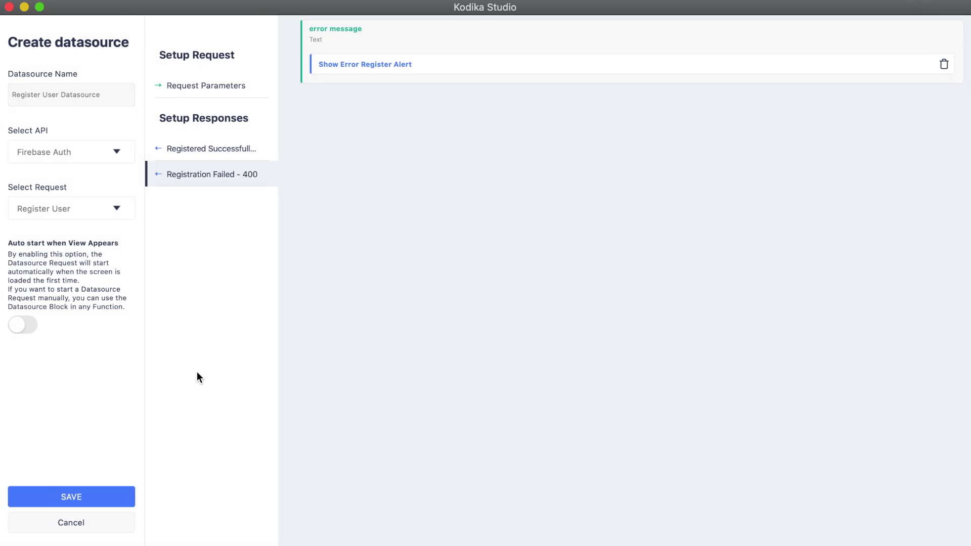
left_click(80, 497)
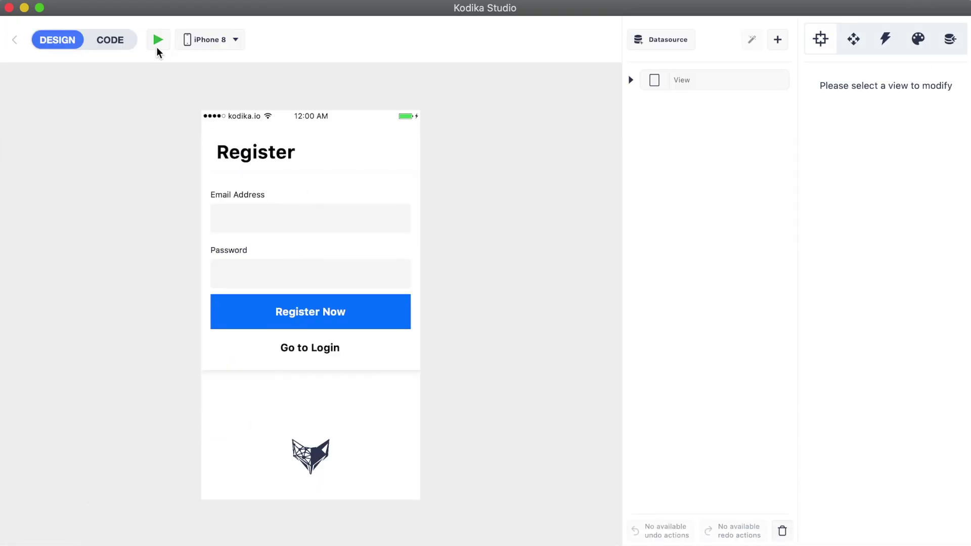
left_click(156, 41)
- Focus the email field on the simulated Register screen to enter a test address
left_click(369, 185)
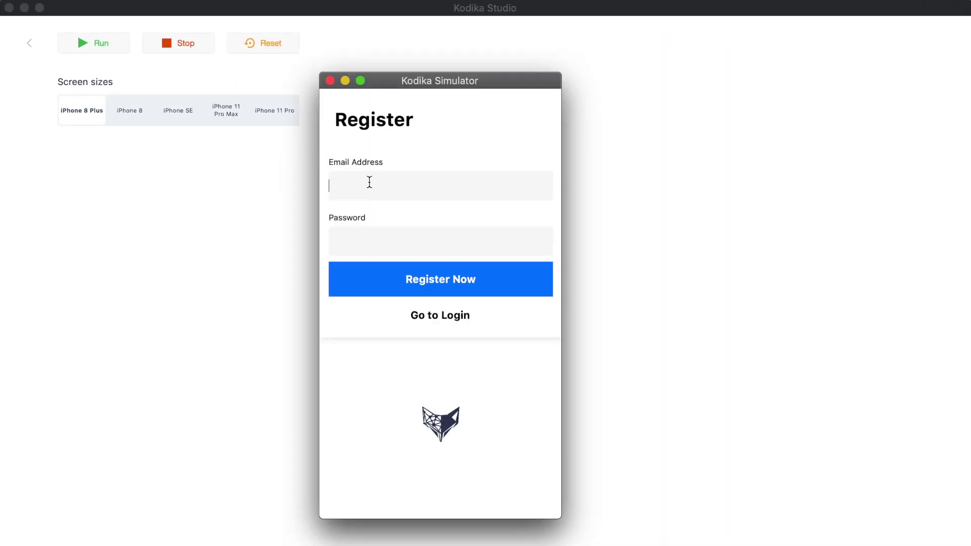
type("test@example.com")
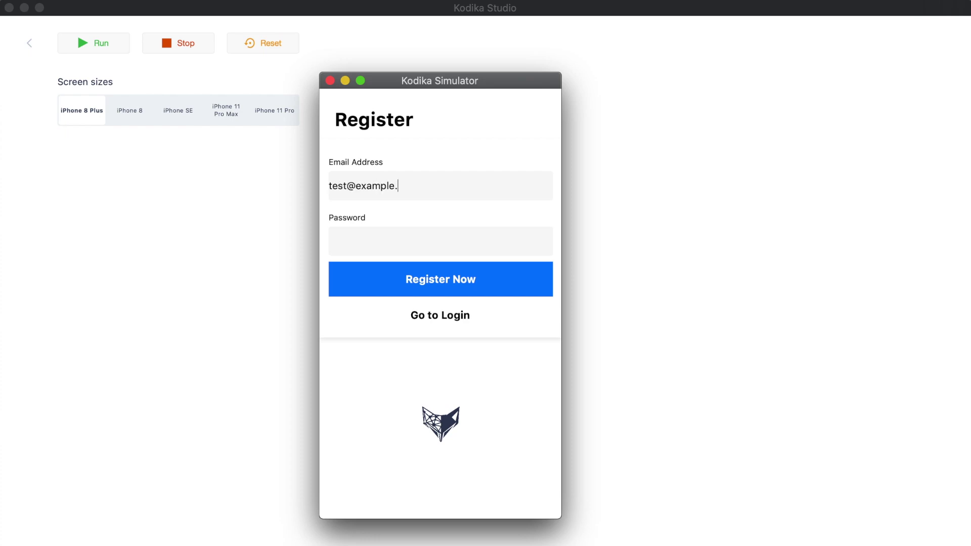